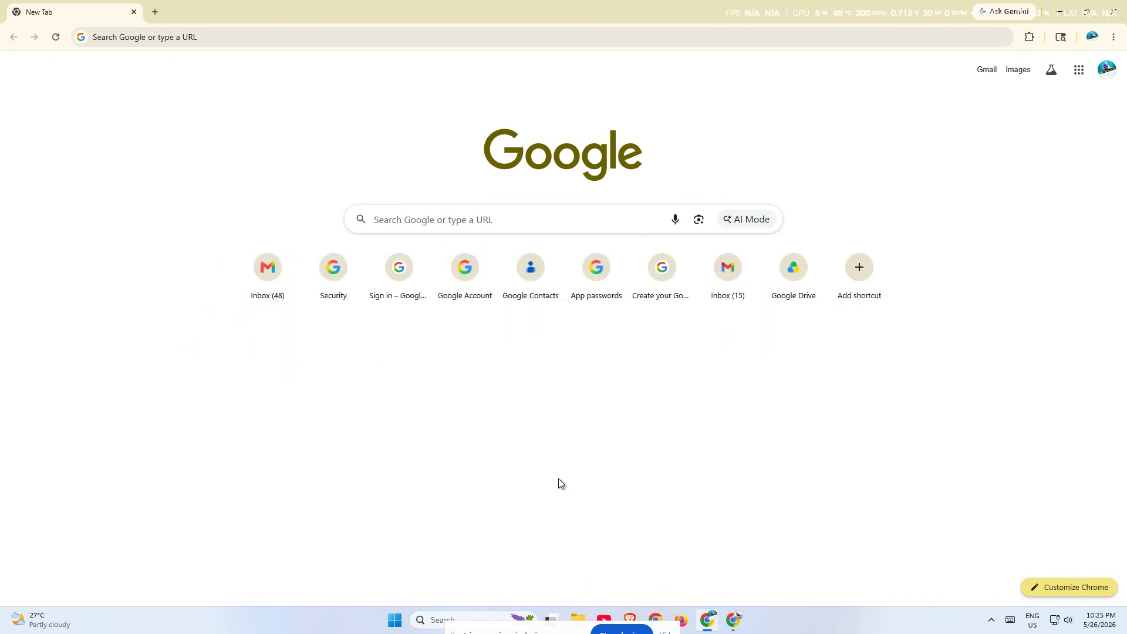
Step: Go to hpanel.hostinger.com in the browser
{"action": "left_click", "coordinate": [203, 44]}
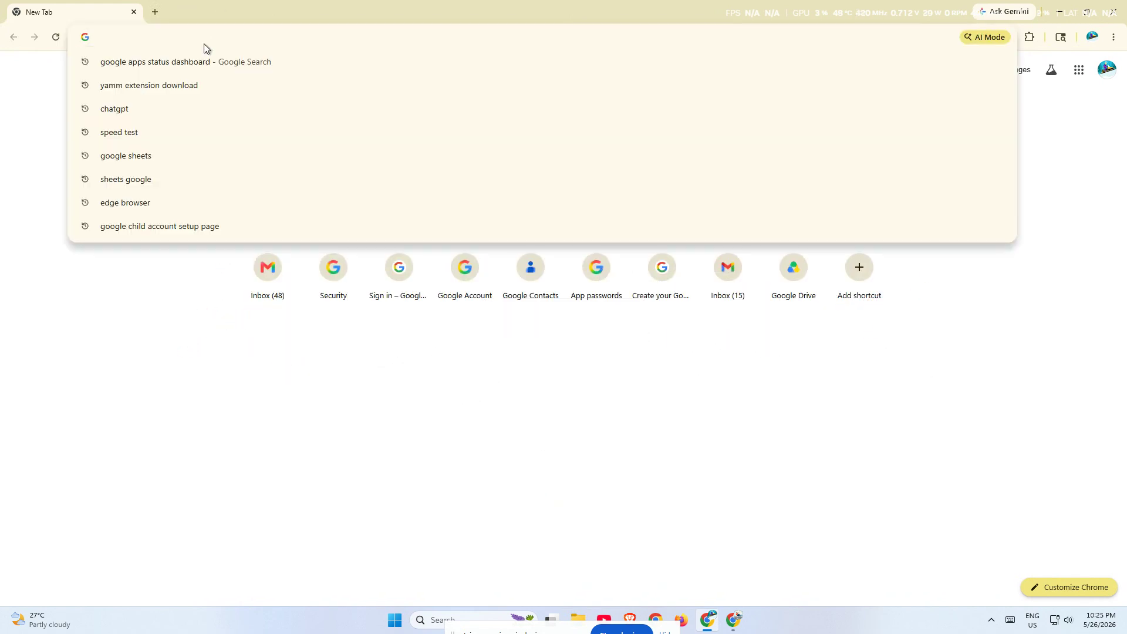
{"action": "type", "text": "hp"}
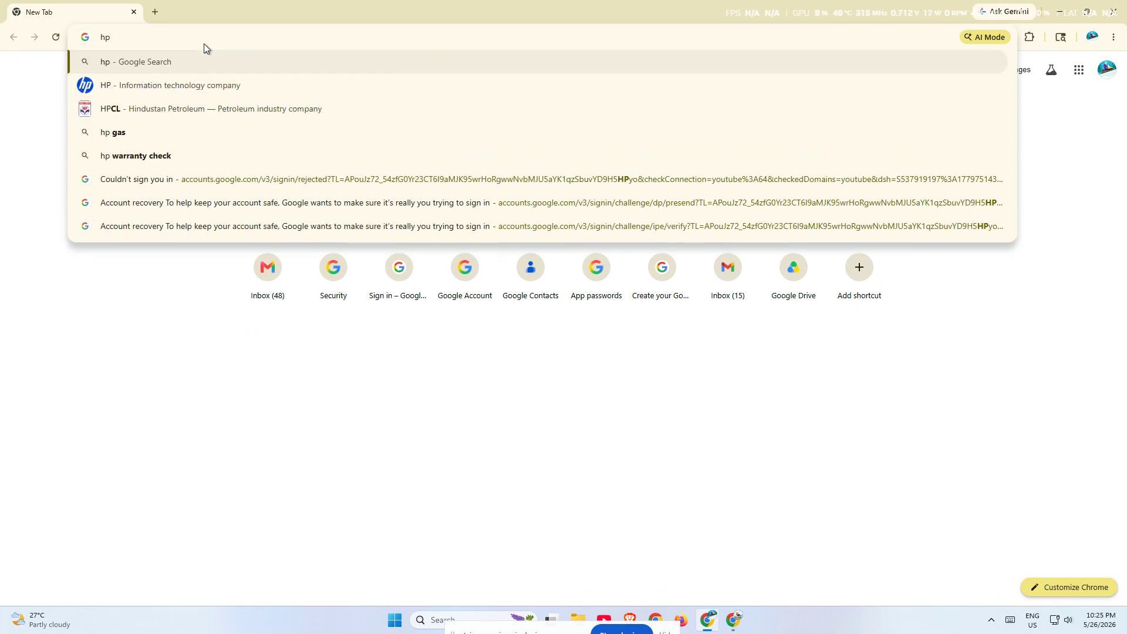
{"action": "type", "text": "anel.ho"}
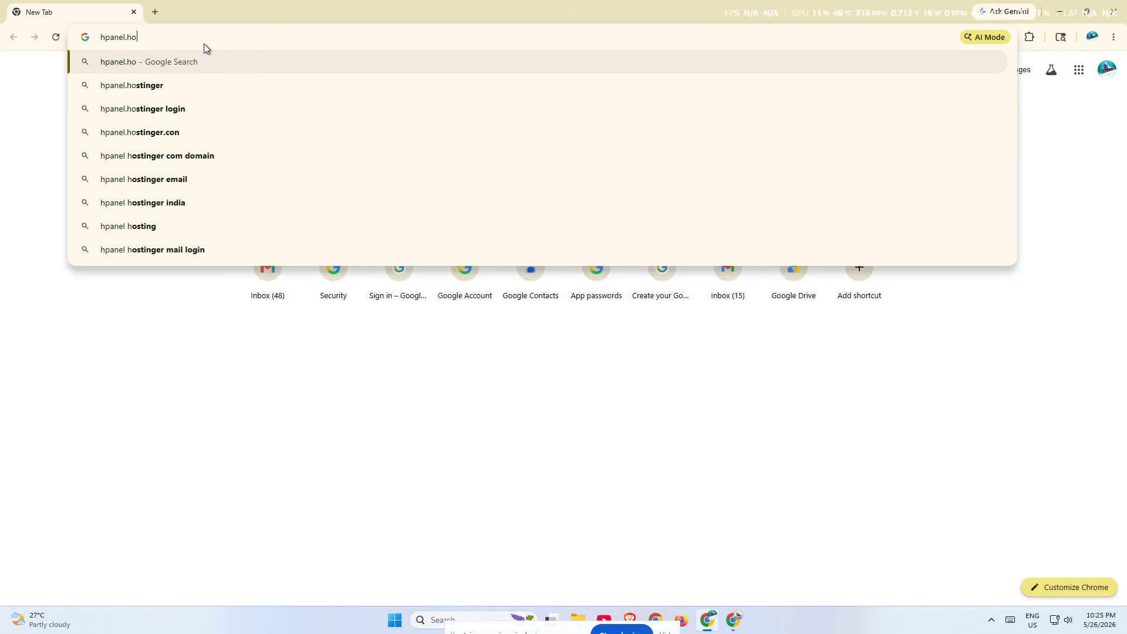
{"action": "type", "text": "stinger.com"}
{"action": "key", "text": "Return"}
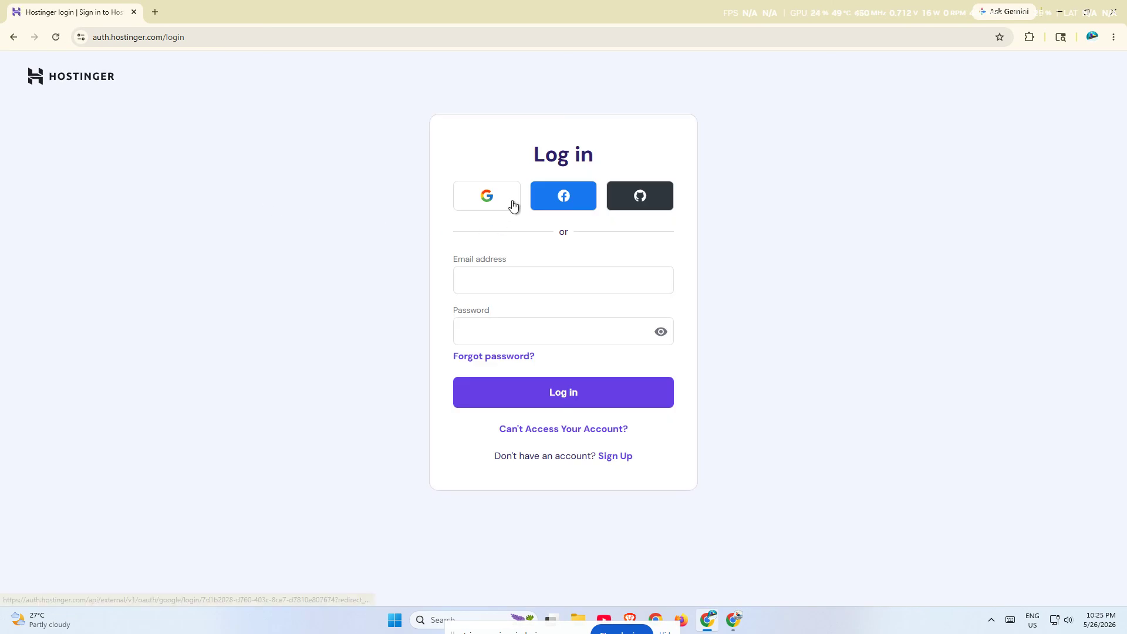
Step: Sign in to hPanel with the Google account, retyping the mistyped password
{"action": "left_click", "coordinate": [512, 205]}
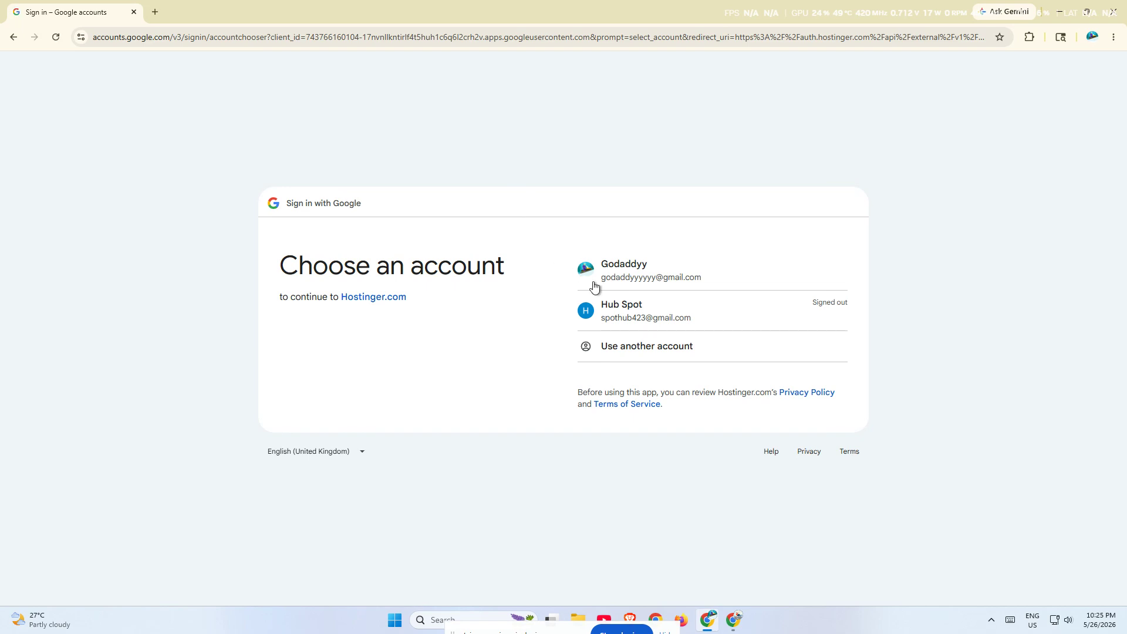
{"action": "left_click", "coordinate": [621, 308]}
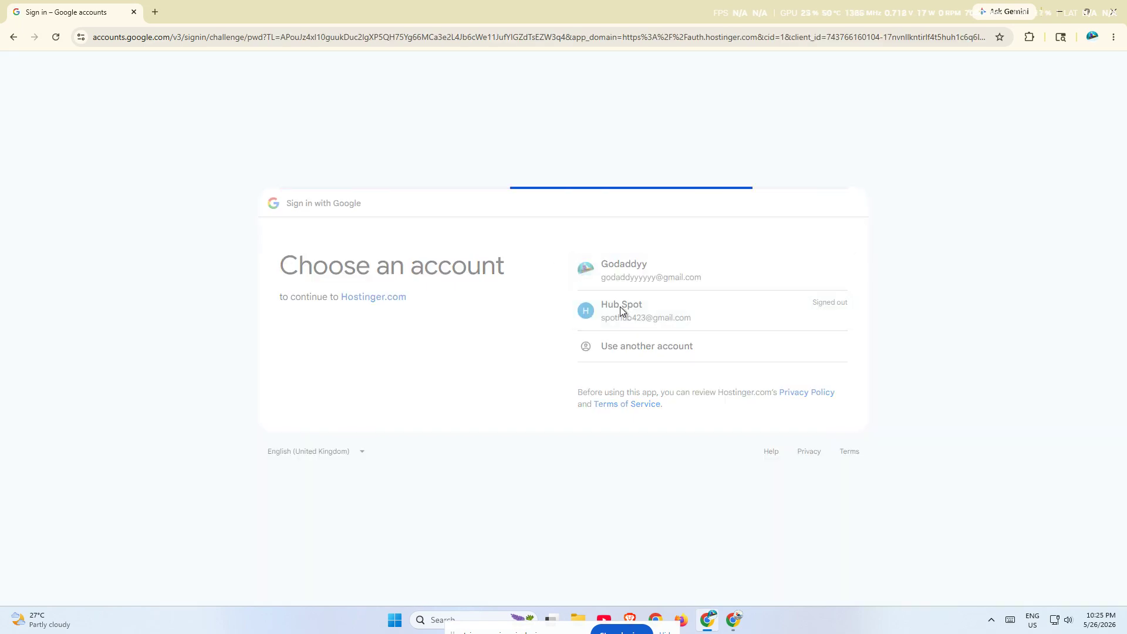
{"action": "type", "text": "•••"}
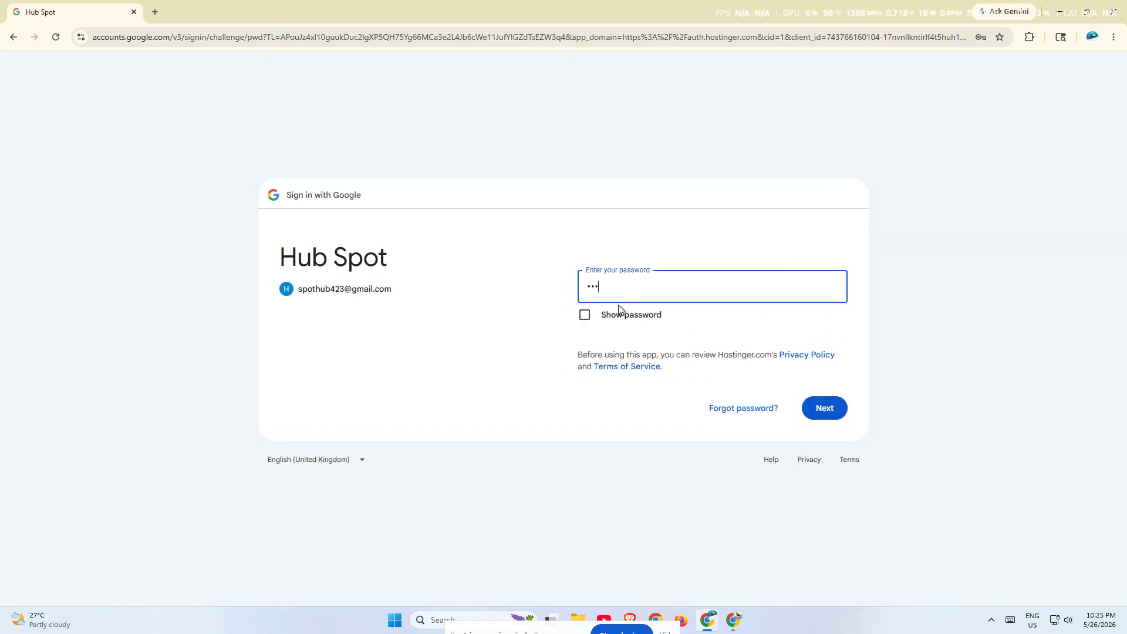
{"action": "type", "text": "••••••••••"}
{"action": "key", "text": "ctrl+a"}
{"action": "key", "text": "BackSpace"}
{"action": "type", "text": "•••••••••••••"}
{"action": "key", "text": "Return"}
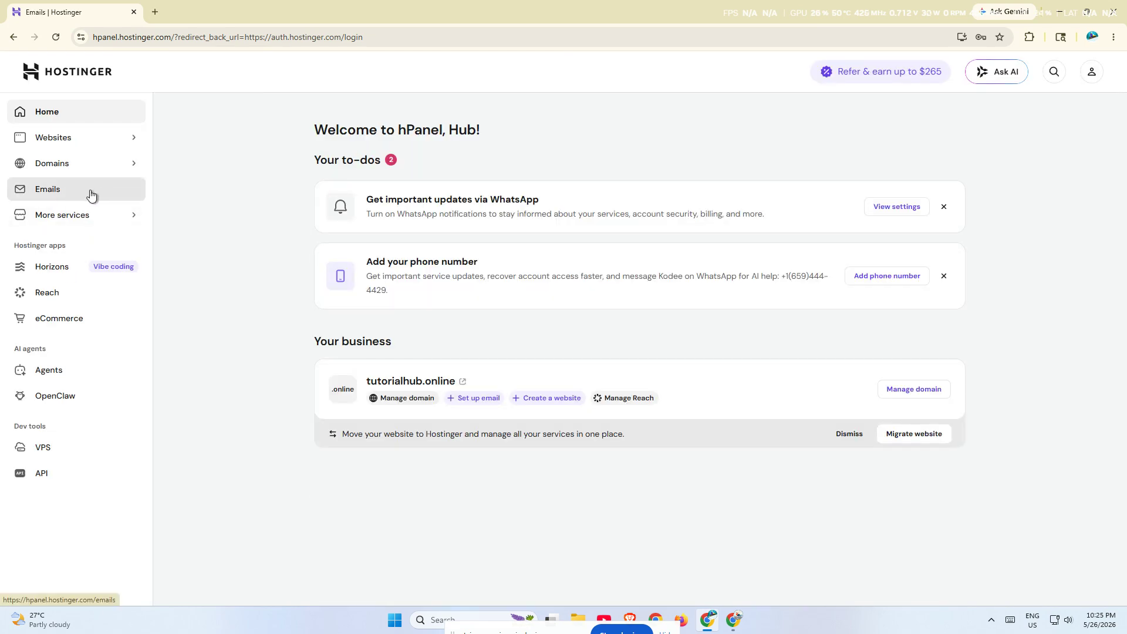
Step: Open hPanel's Emails section, then load the Gmail inbox in a new browser tab
{"action": "left_click", "coordinate": [86, 194]}
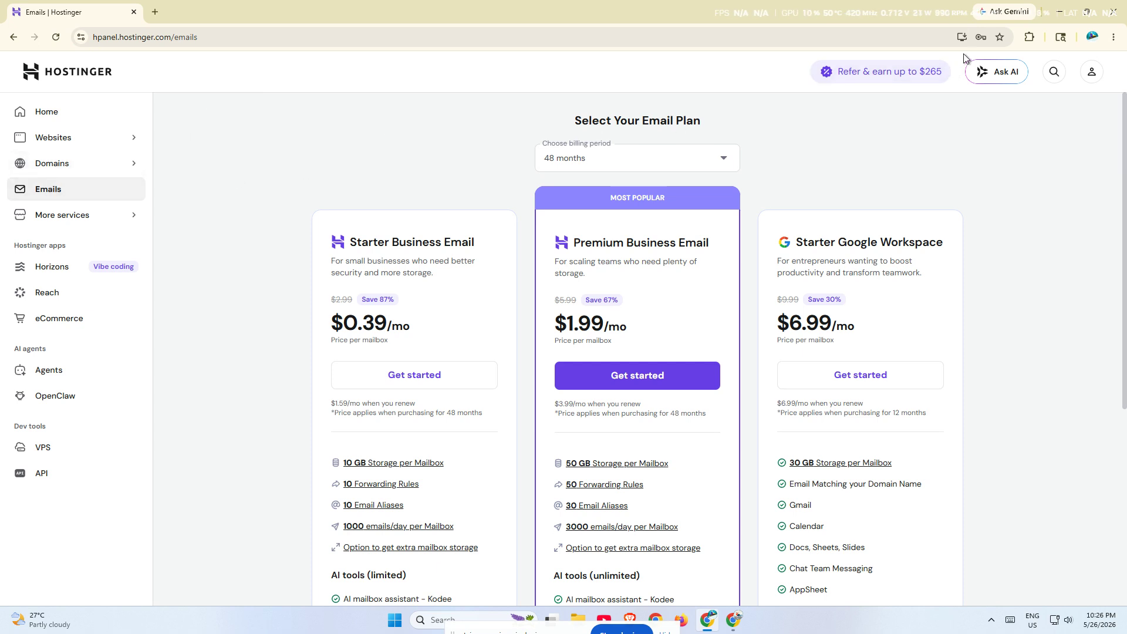
{"action": "left_click", "coordinate": [153, 16]}
{"action": "type", "text": "ma"}
{"action": "key", "text": "Return"}
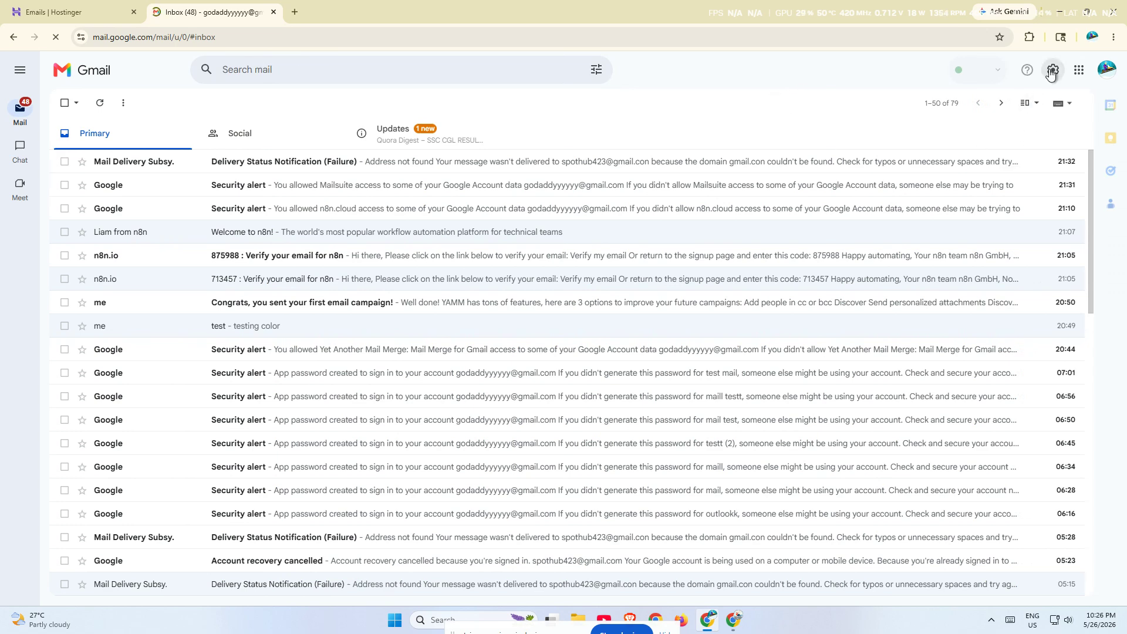
Step: From the gear menu, open all settings on Accounts and Import and choose Add an email account
{"action": "left_click", "coordinate": [1030, 70]}
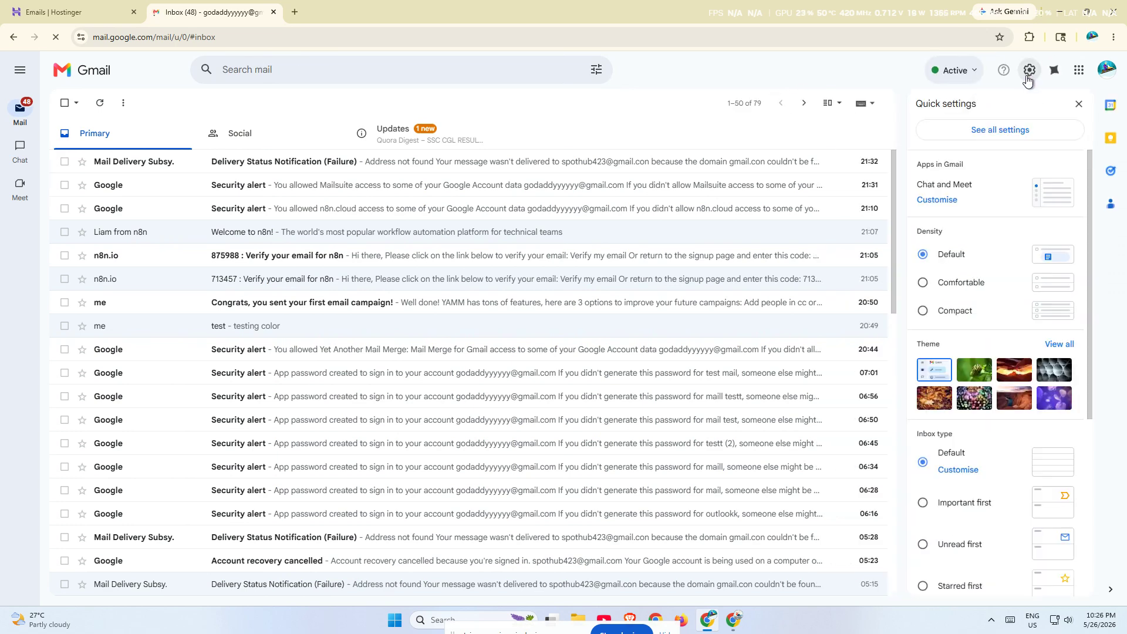
{"action": "left_click", "coordinate": [1000, 130]}
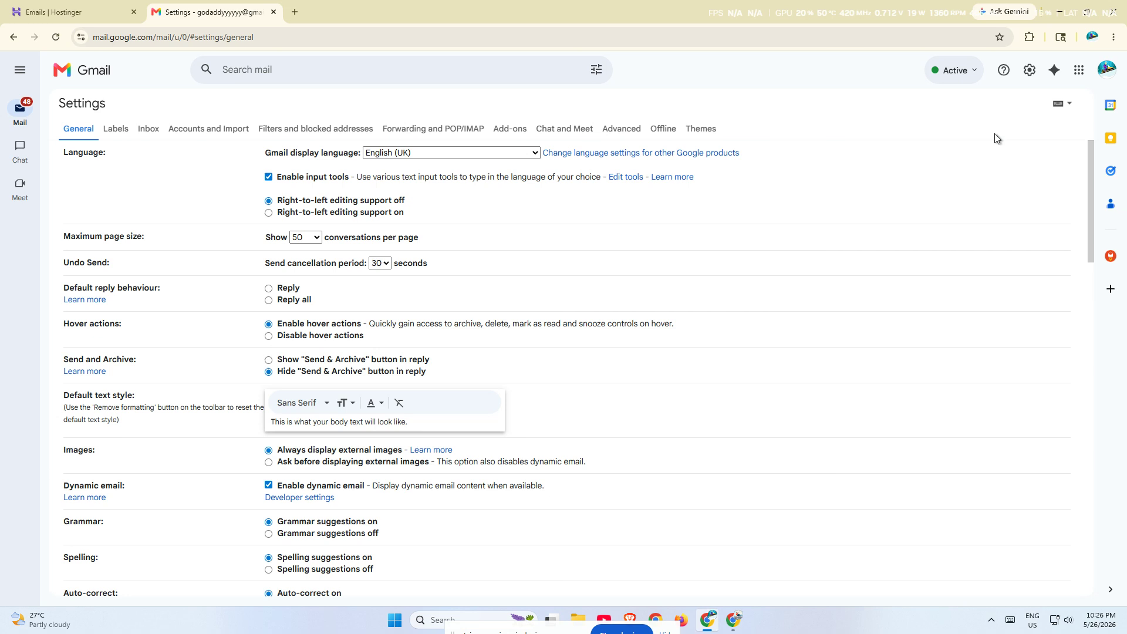
{"action": "left_click", "coordinate": [189, 128]}
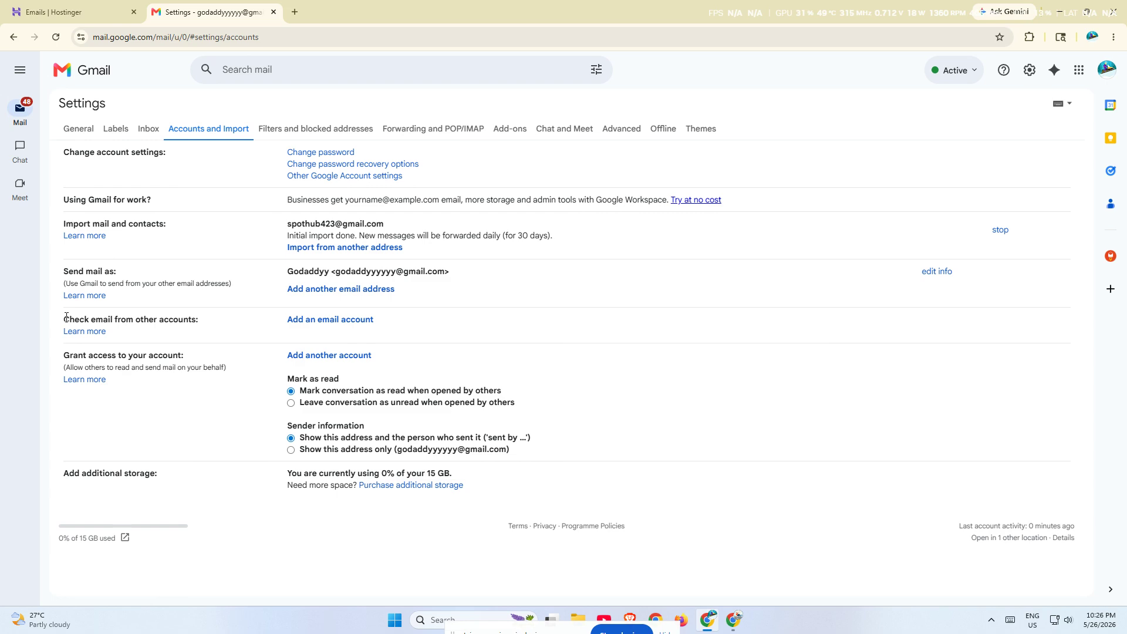
{"action": "left_click_drag", "start_coordinate": [67, 317], "coordinate": [210, 324]}
{"action": "left_click", "coordinate": [343, 325]}
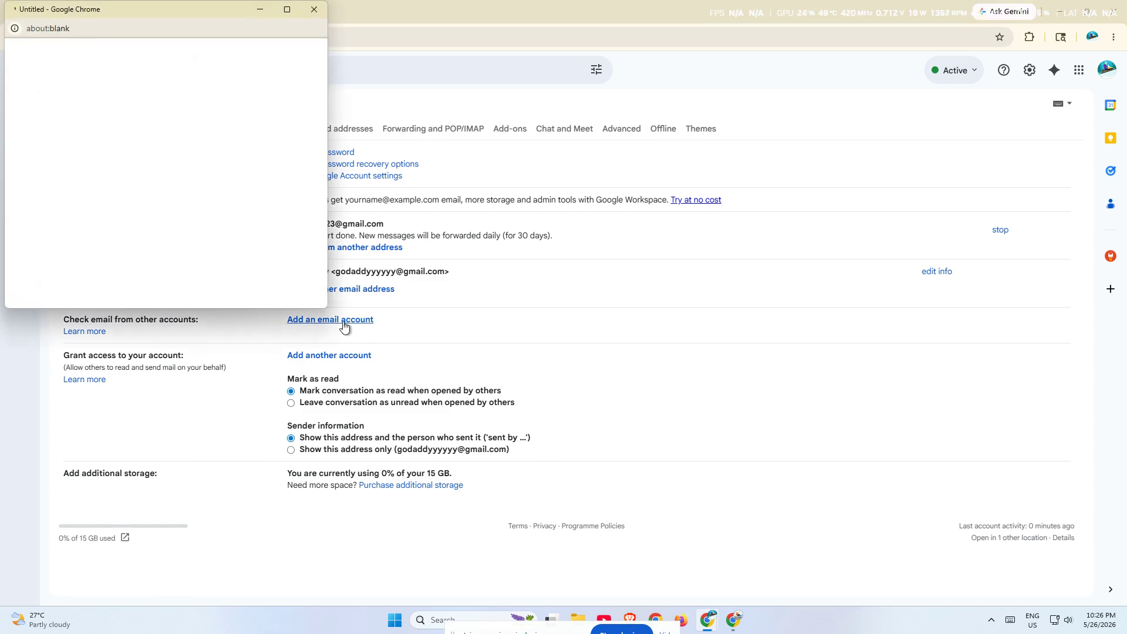
Step: Enter the email address to import from and choose Import emails (POP3)
{"action": "left_click", "coordinate": [526, 182]}
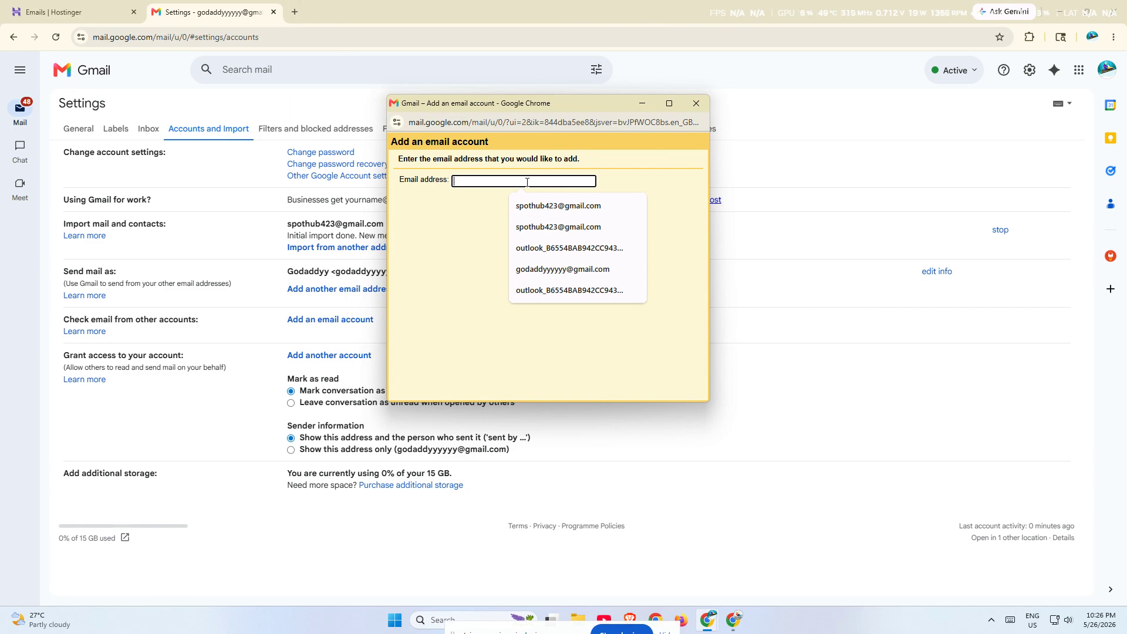
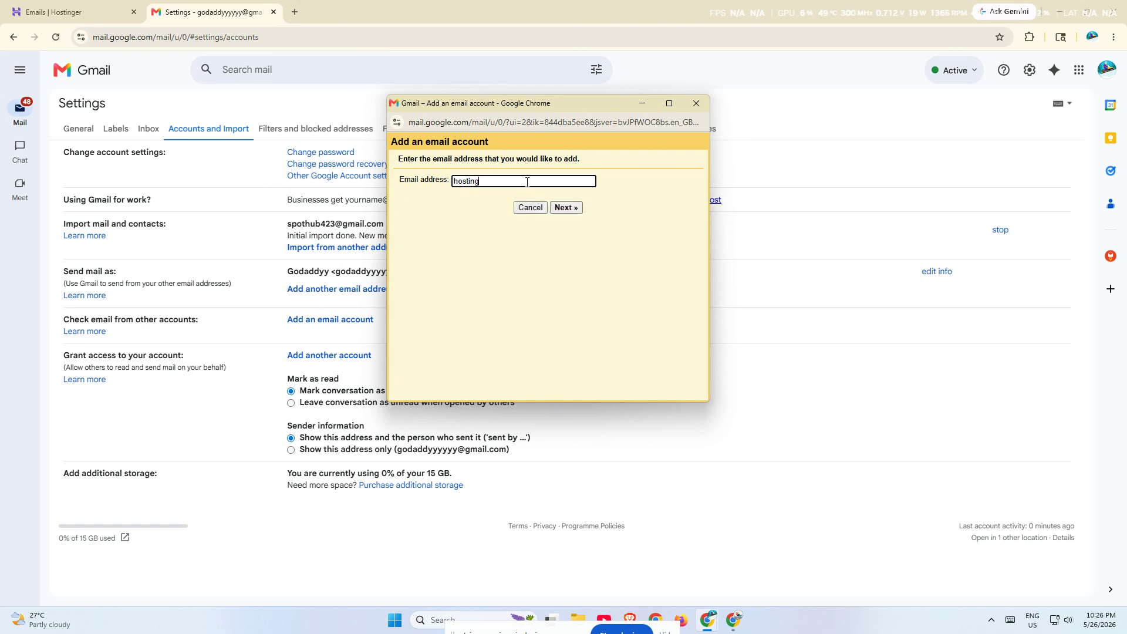
{"action": "key", "text": "Return"}
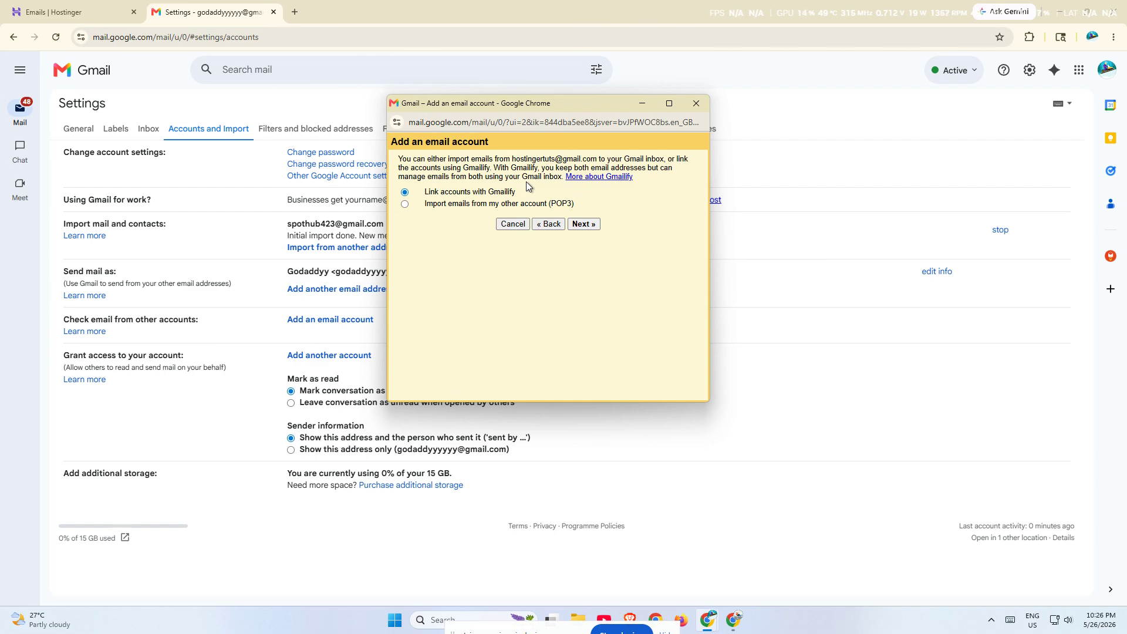
{"action": "left_click", "coordinate": [463, 203]}
{"action": "left_click", "coordinate": [584, 225]}
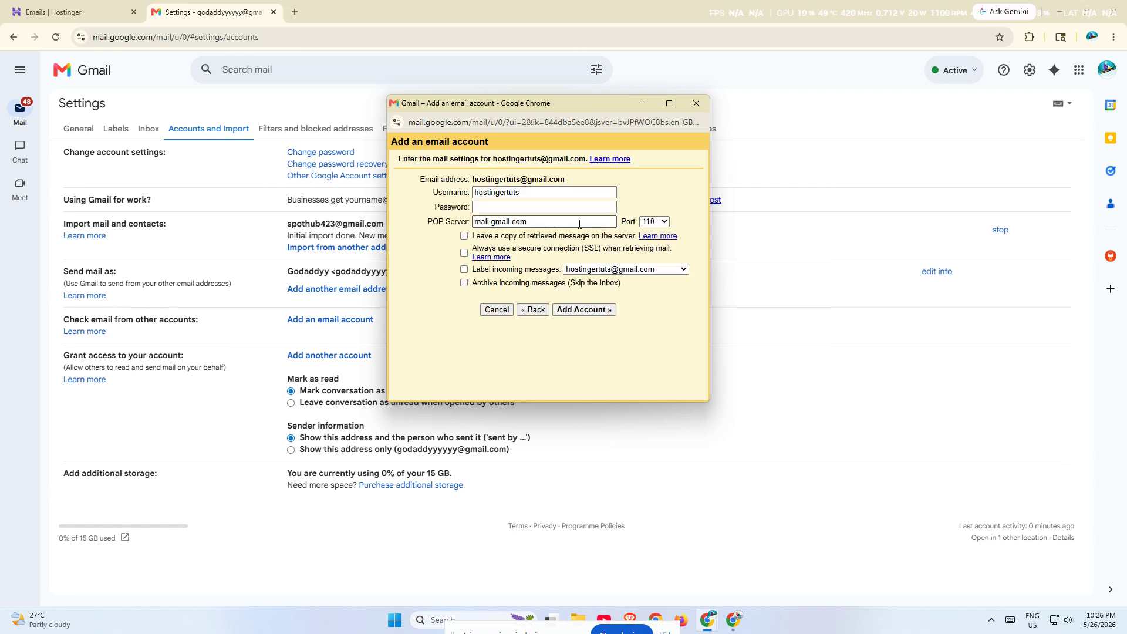
Step: Fill username, password and POP server on port 110, tick Leave a copy and SSL, then close unsubmitted
{"action": "left_click", "coordinate": [537, 192]}
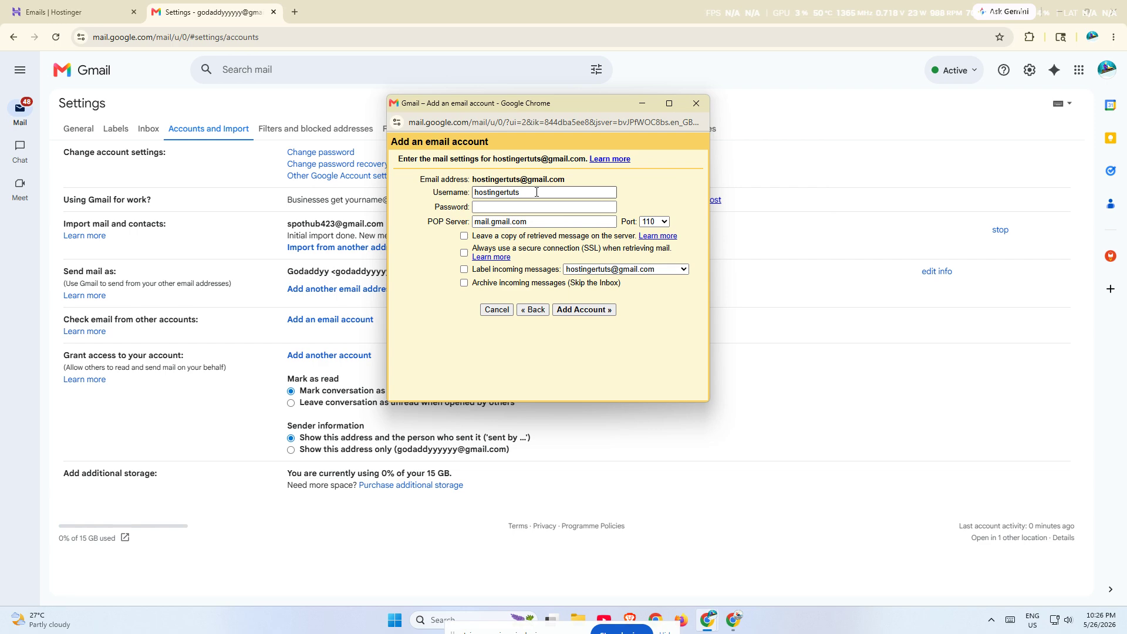
{"action": "key", "text": "Tab"}
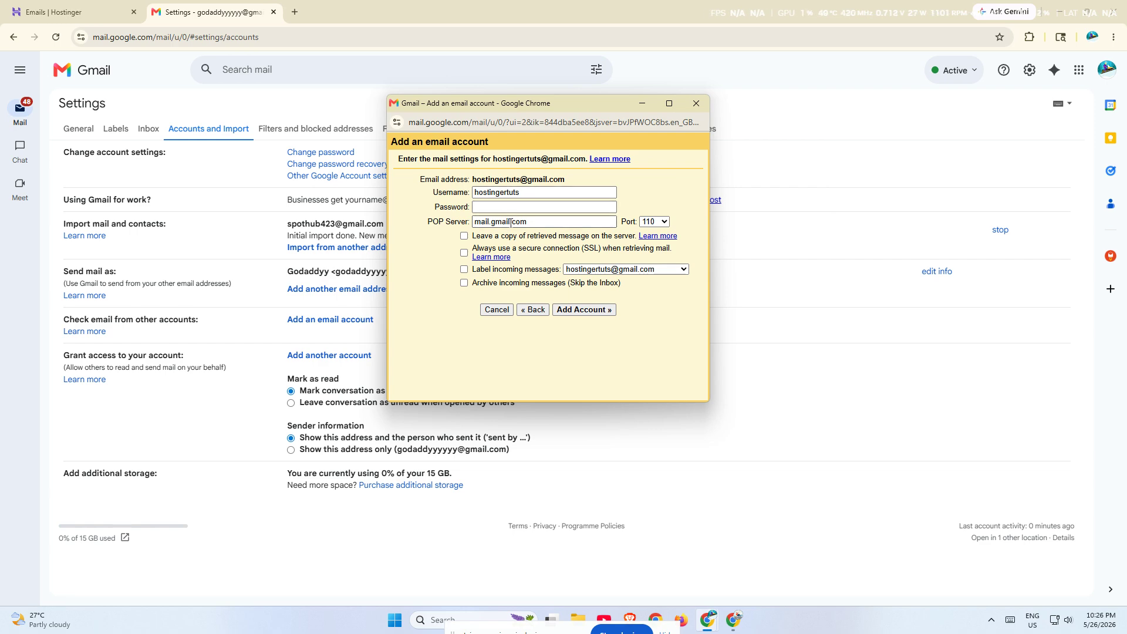
{"action": "left_click", "coordinate": [511, 222]}
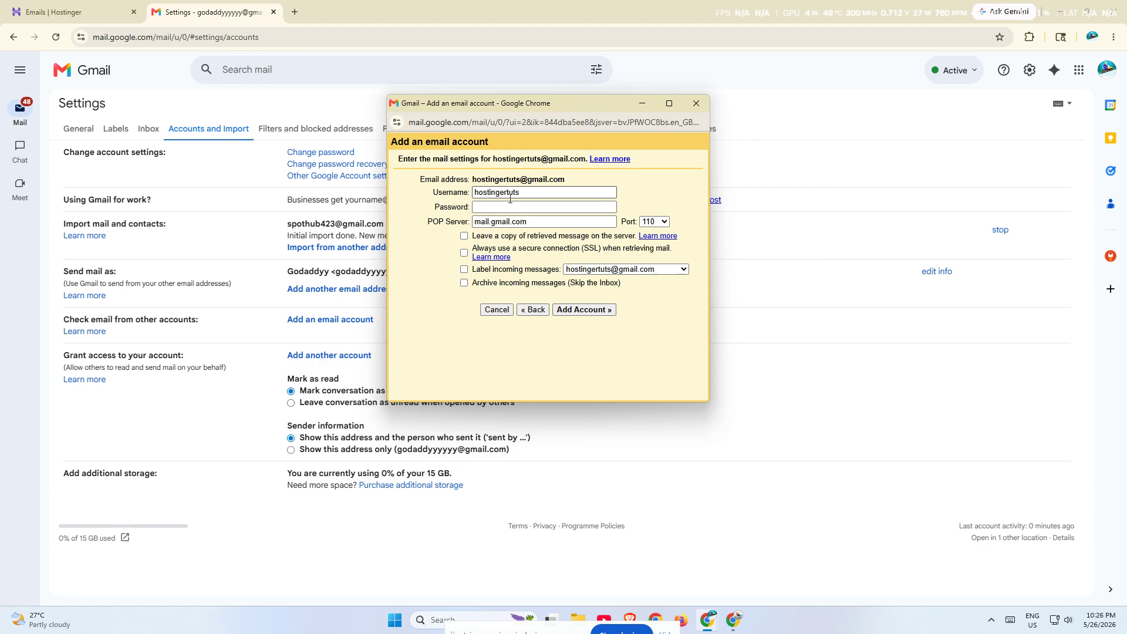
{"action": "left_click", "coordinate": [536, 192]}
{"action": "left_click", "coordinate": [513, 206]}
{"action": "type", "text": "••"}
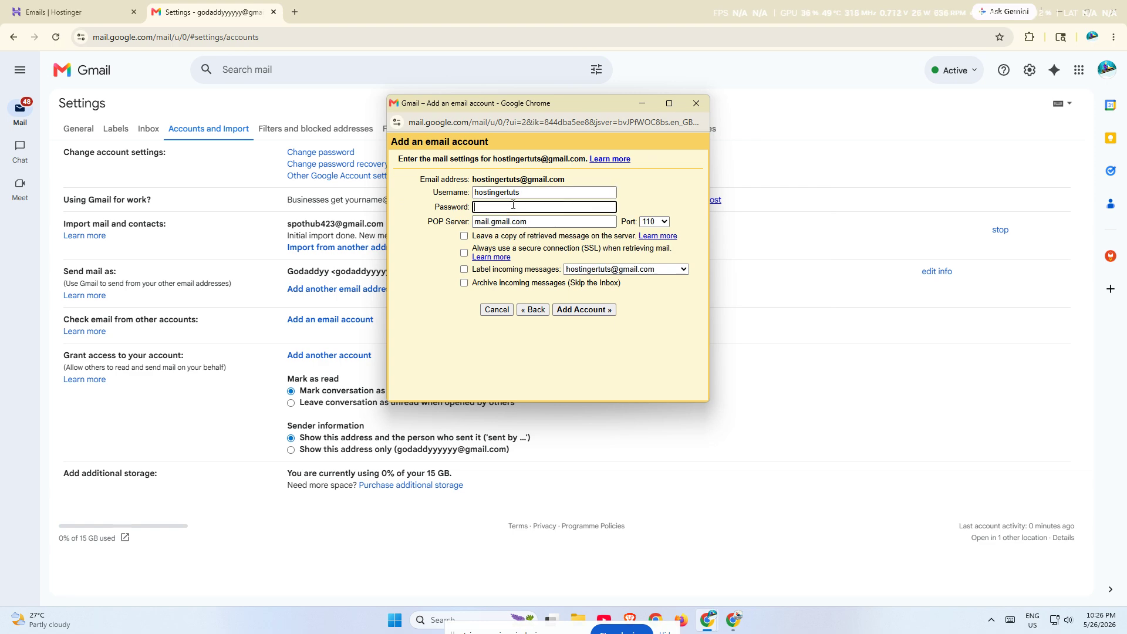
{"action": "type", "text": "••••••"}
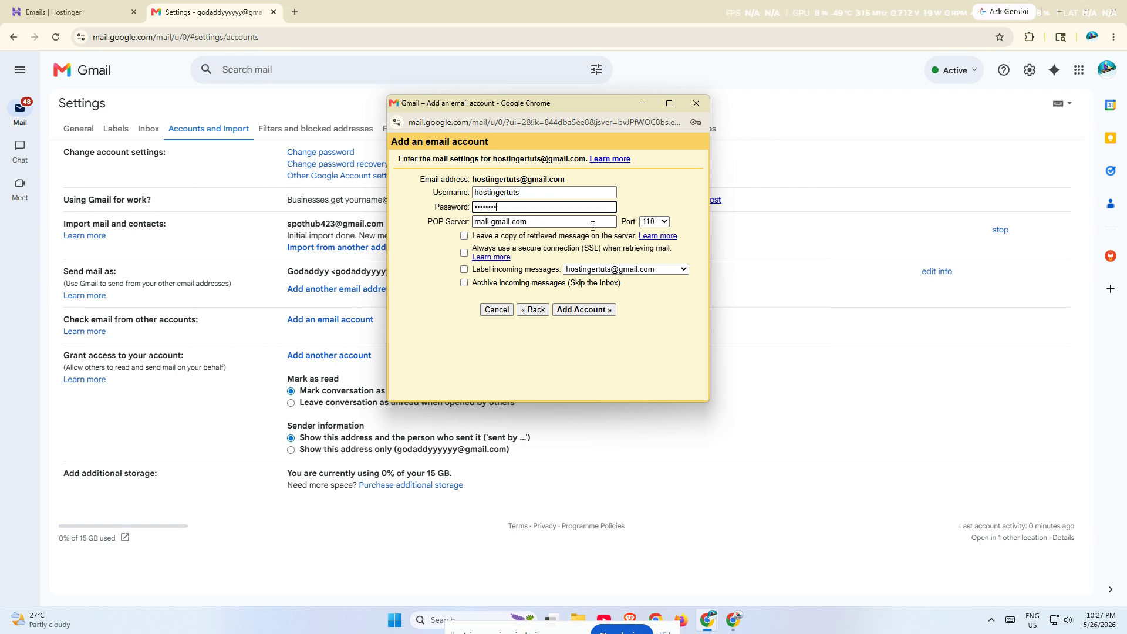
{"action": "left_click", "coordinate": [464, 235]}
{"action": "left_click", "coordinate": [465, 253]}
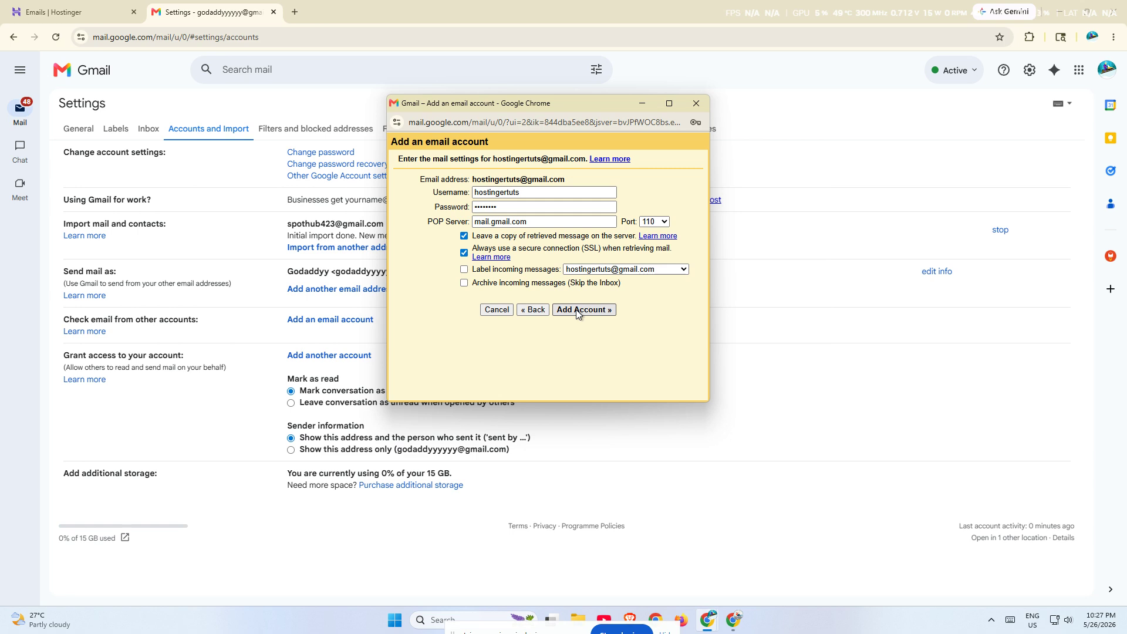
{"action": "left_click", "coordinate": [697, 103]}
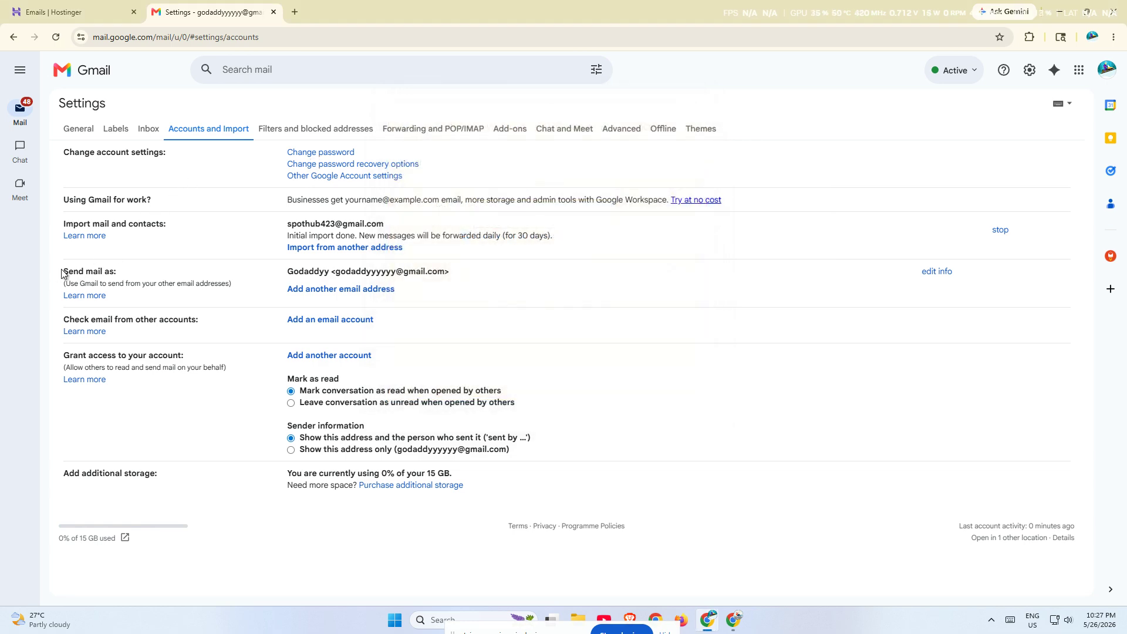
Step: Add the account's email address as a send-as address and send it a verification email
{"action": "left_click_drag", "start_coordinate": [60, 276], "coordinate": [279, 286]}
{"action": "left_click", "coordinate": [365, 289]}
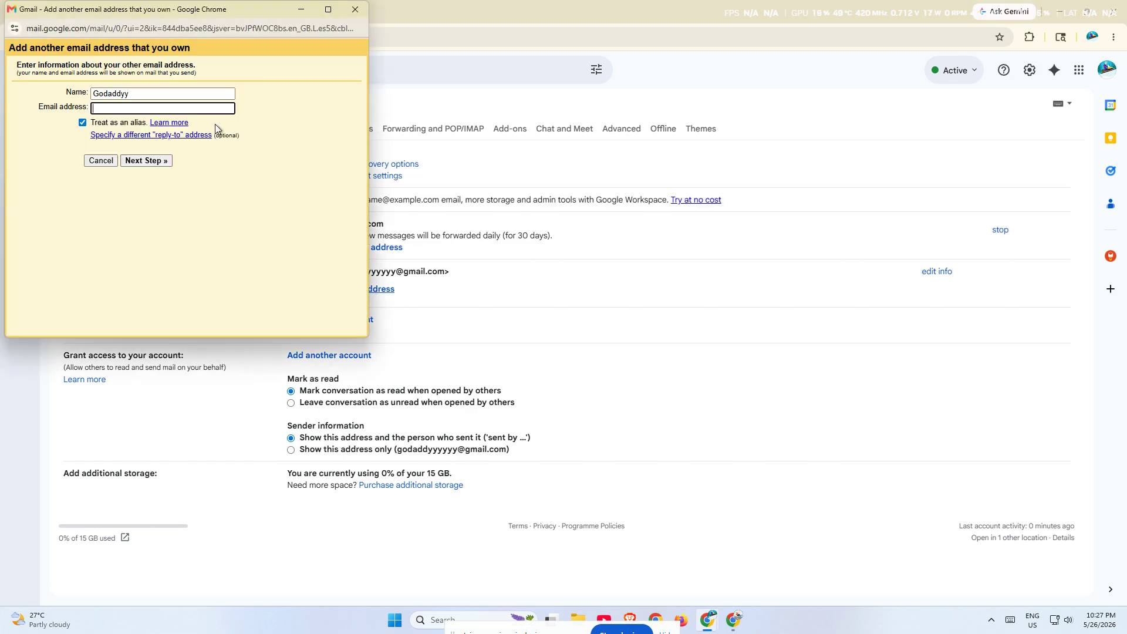
{"action": "double_click", "coordinate": [258, 32]}
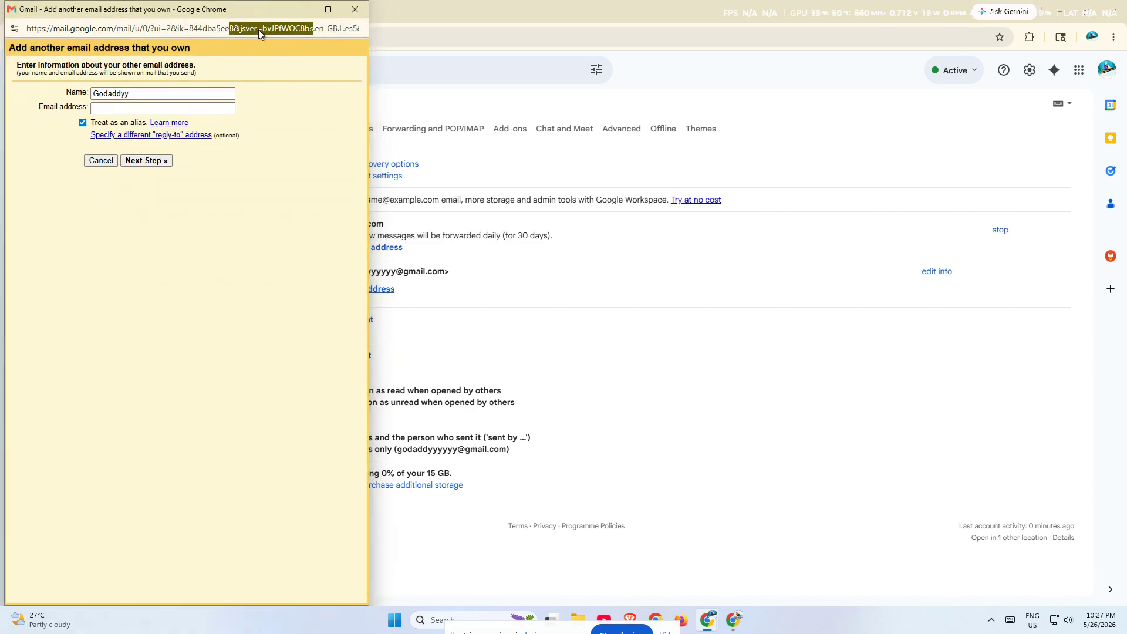
{"action": "left_click_drag", "start_coordinate": [218, 13], "coordinate": [580, 117]}
{"action": "left_click", "coordinate": [460, 178]}
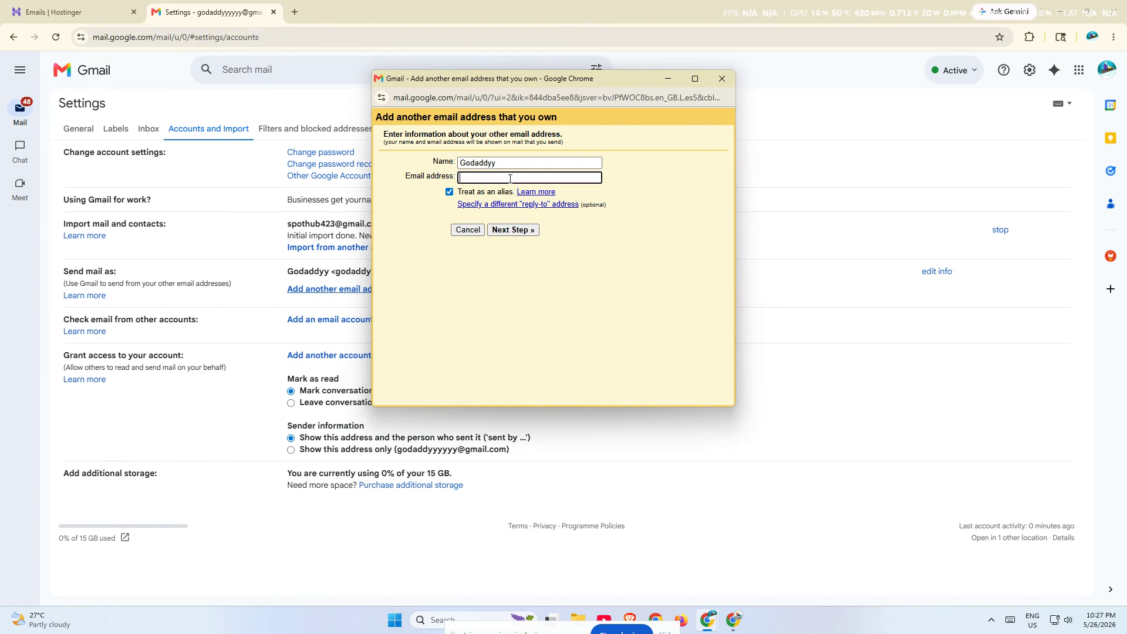
{"action": "left_click", "coordinate": [506, 233]}
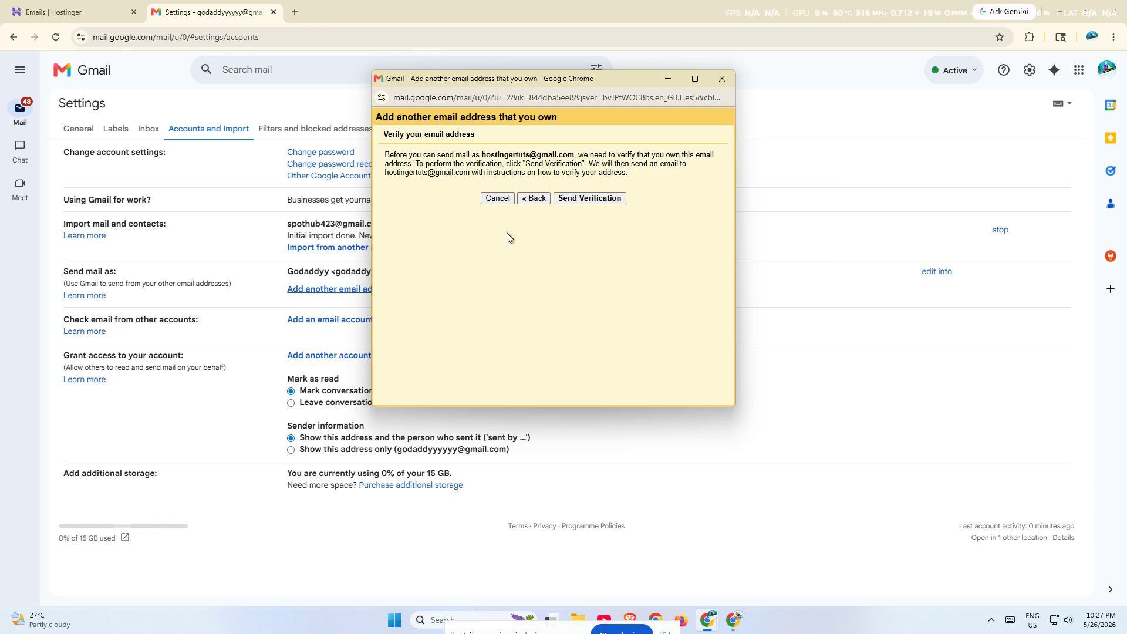
{"action": "left_click", "coordinate": [593, 200]}
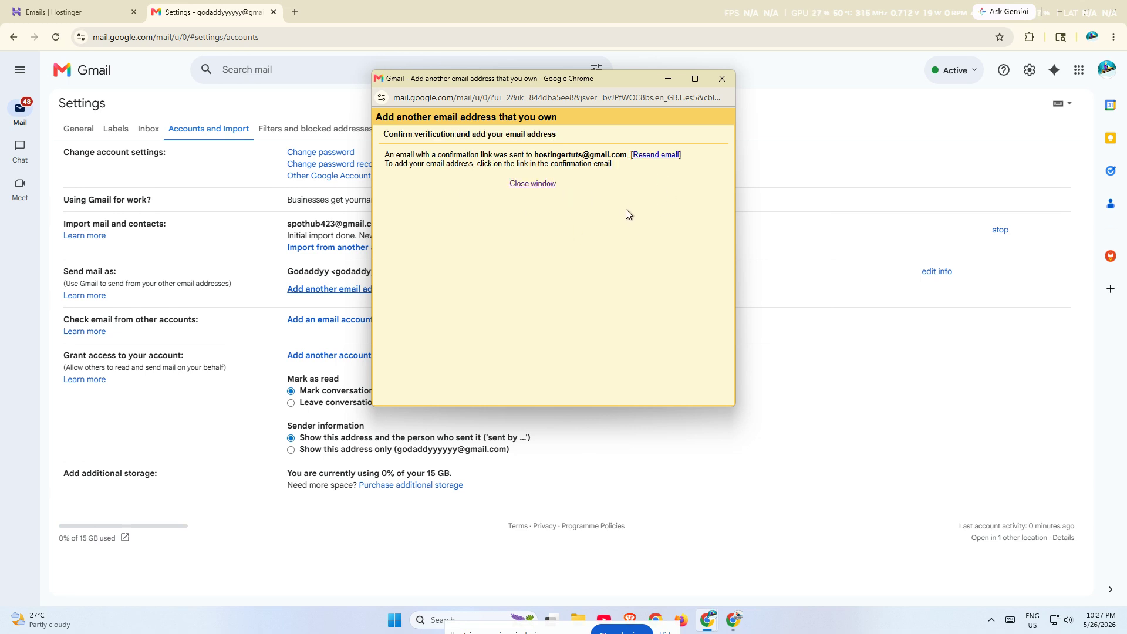